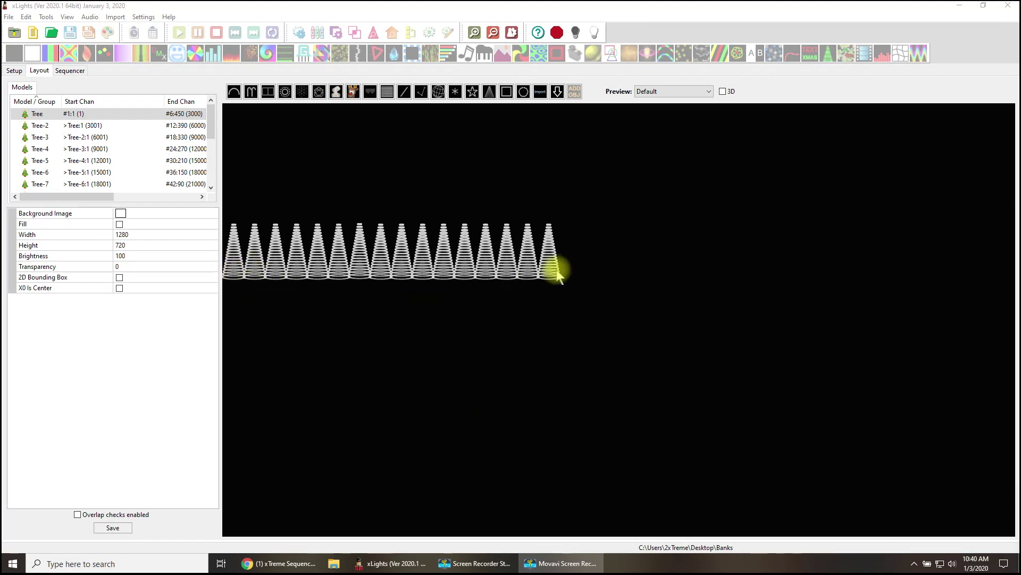
Select the first of the 16 chained 1000-node mega trees in the layout preview
click(233, 267)
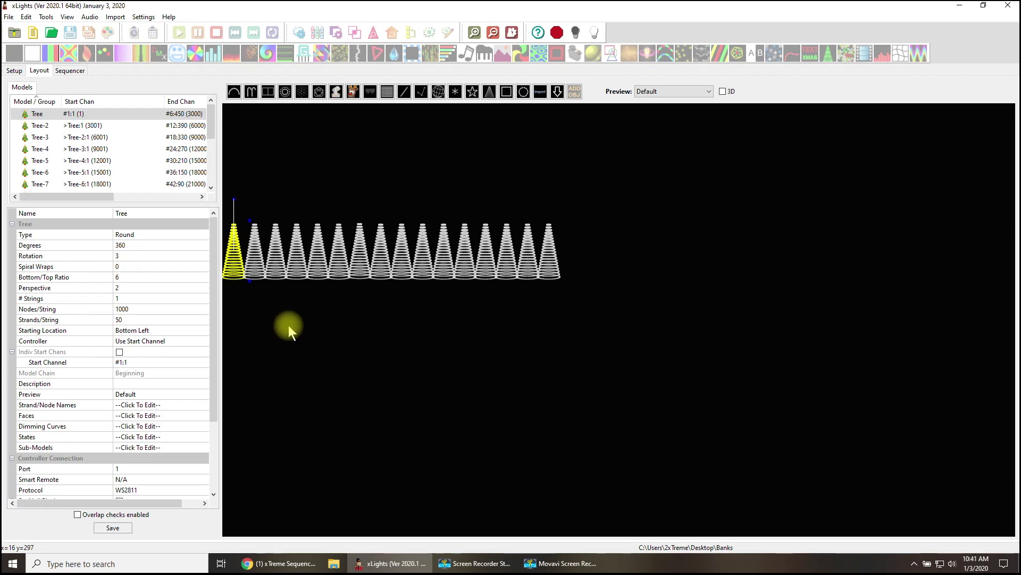
Review Tree-2 through Tree-5 properties, then show the Falcon F48v3 E1.31 network list
click(257, 264)
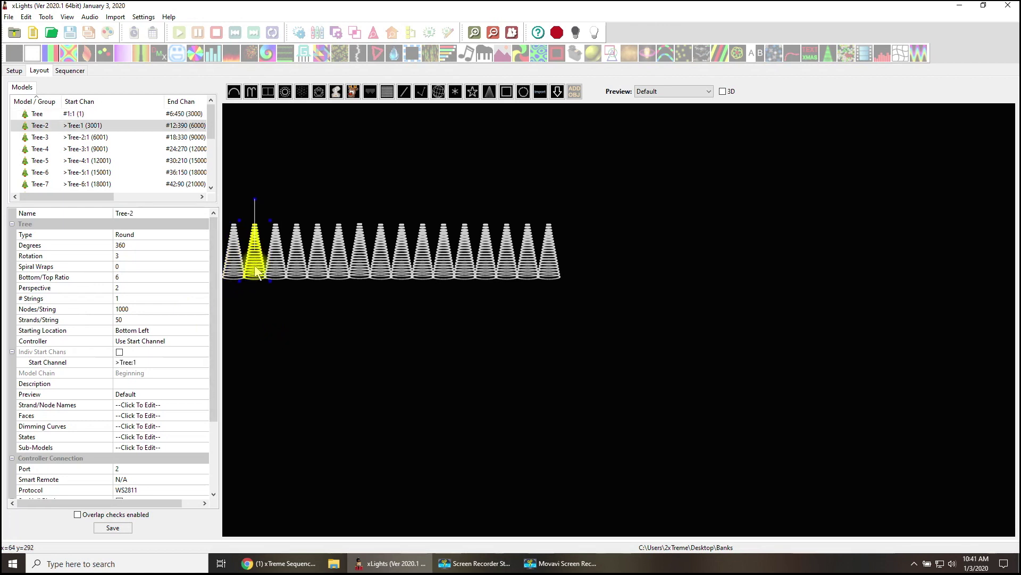
click(272, 270)
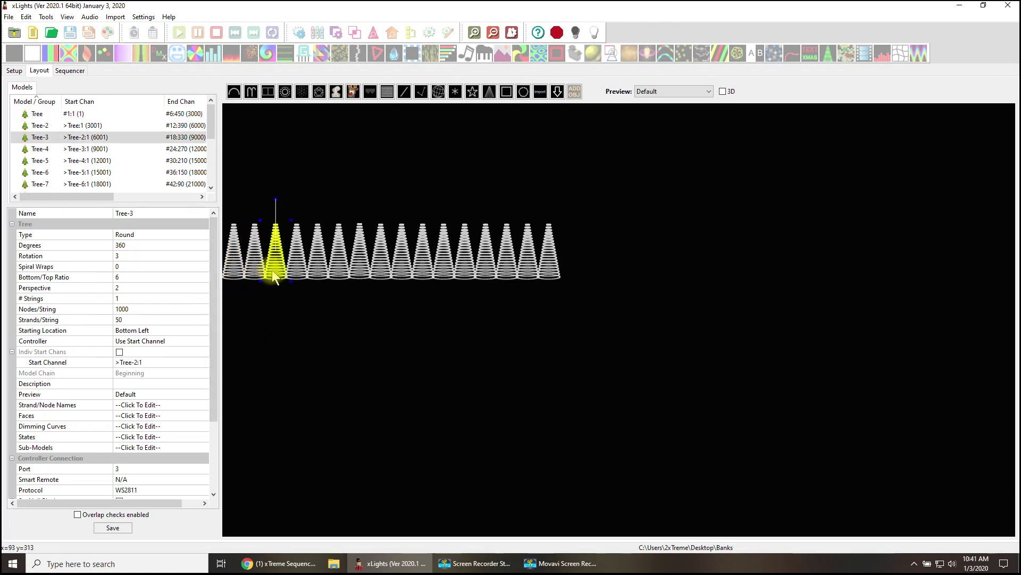
click(298, 267)
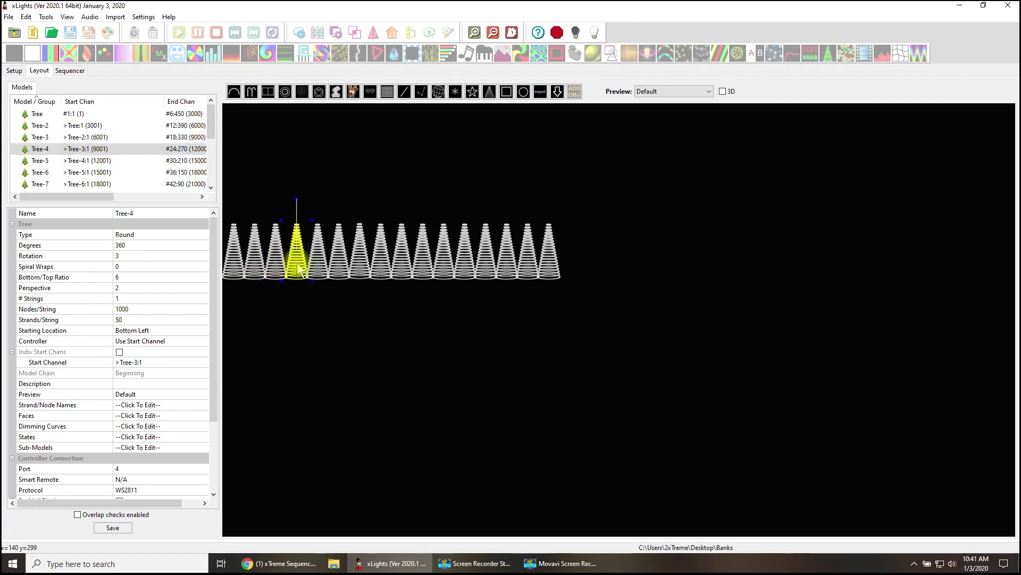
click(328, 267)
click(237, 269)
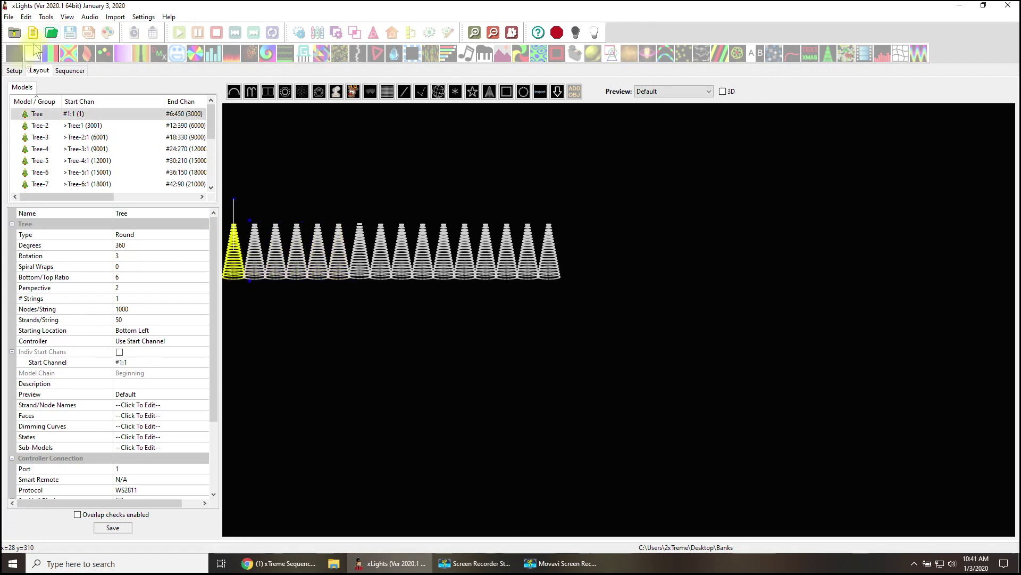
click(12, 71)
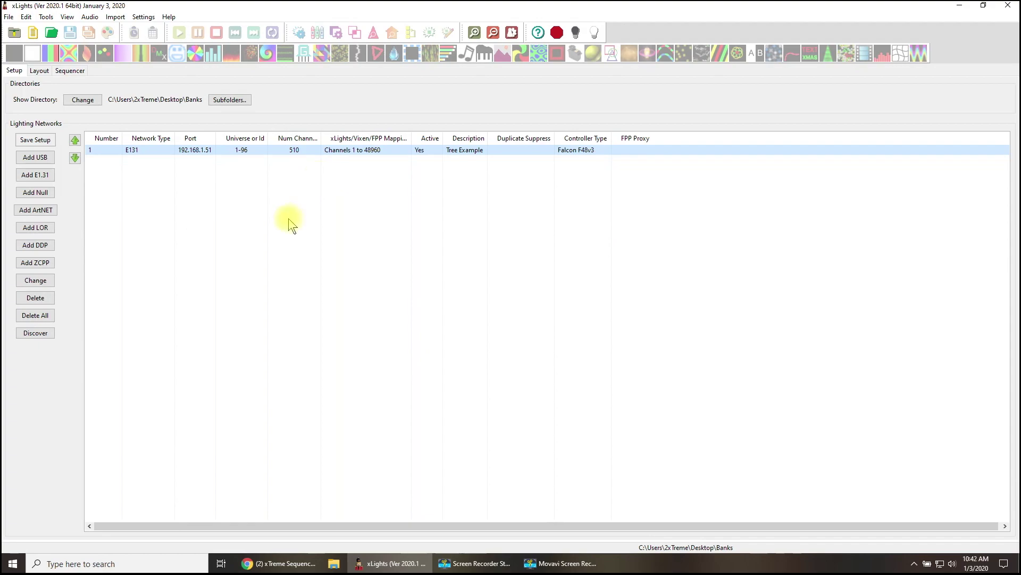
Scroll through the Falcon E131 setup's 96 universes of 510 channels, then return to the xLights layout
double_click(181, 148)
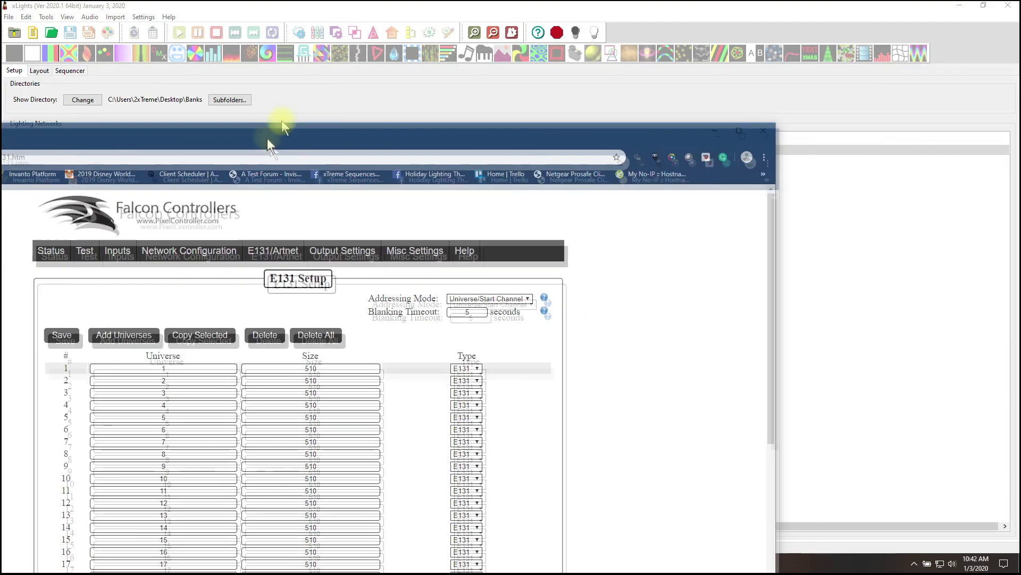
drag(463, 33, 458, 21)
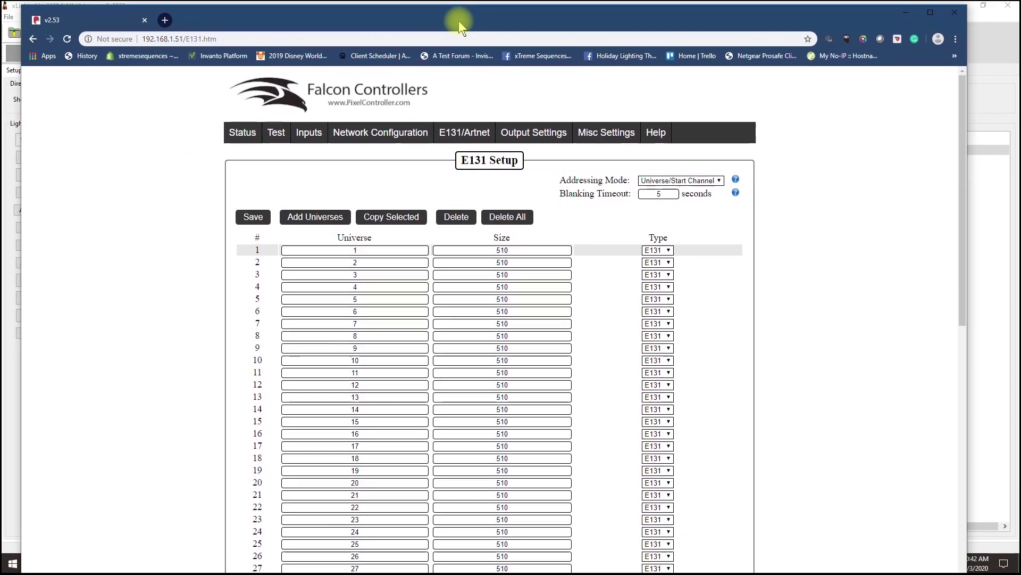
scroll(398, 316, down, 11)
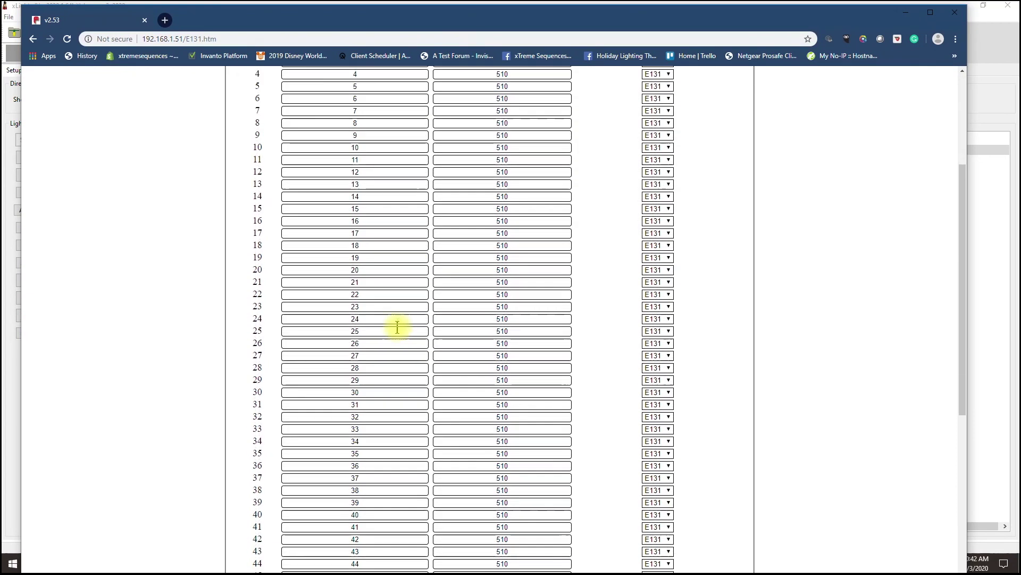
scroll(392, 513, down, 3)
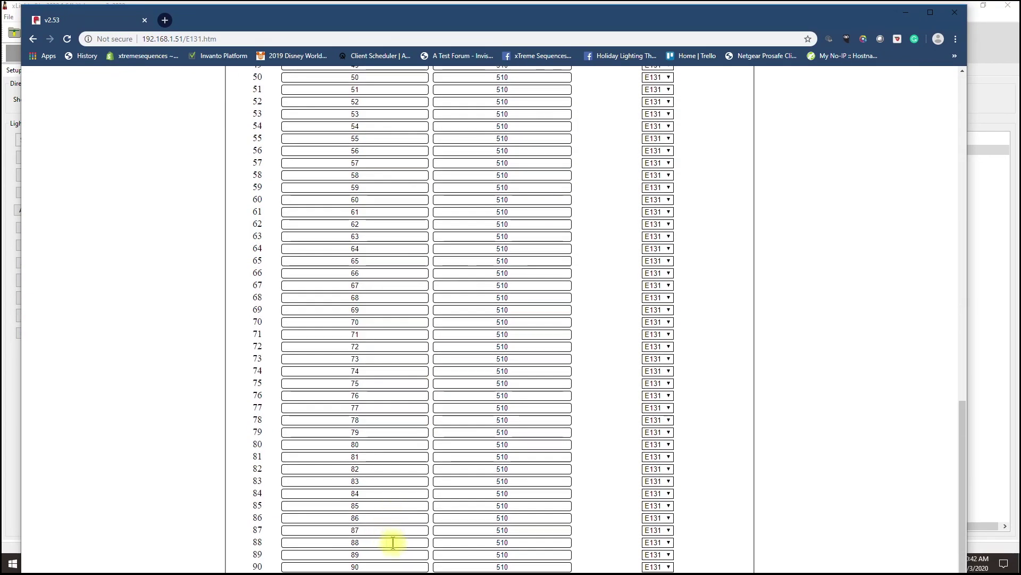
scroll(383, 566, up, 1)
scroll(383, 566, up, 5)
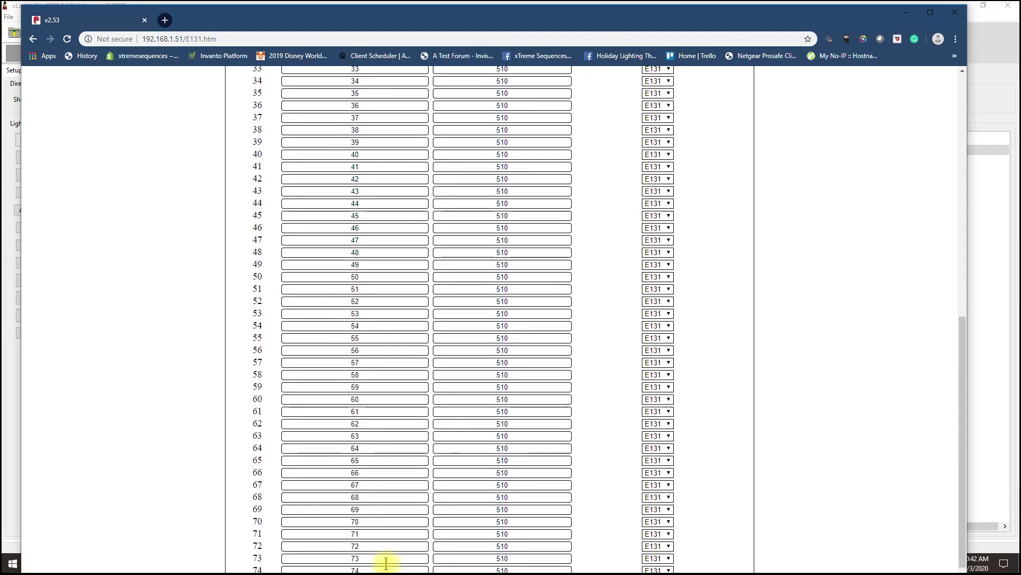
scroll(402, 557, up, 8)
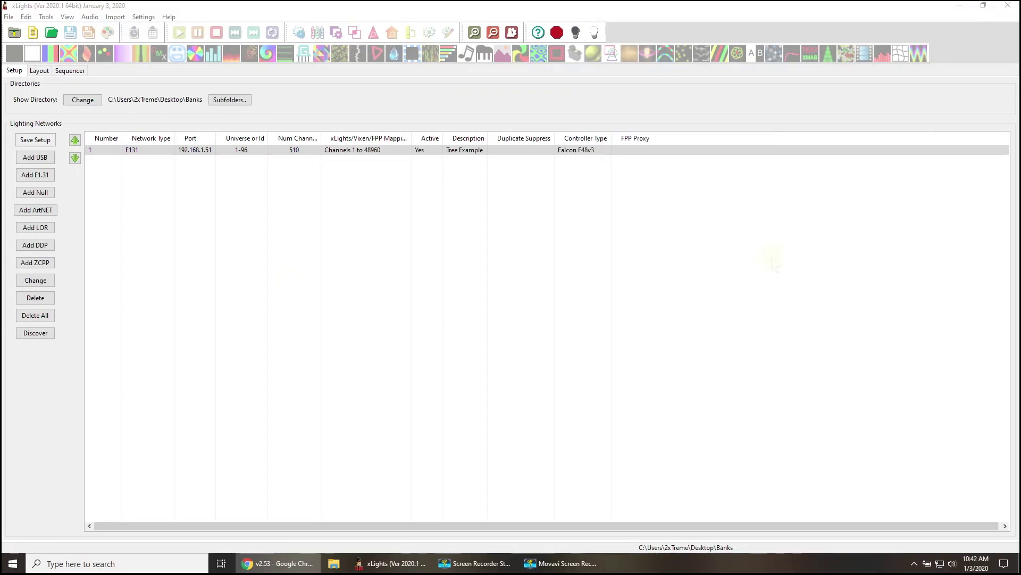
click(40, 70)
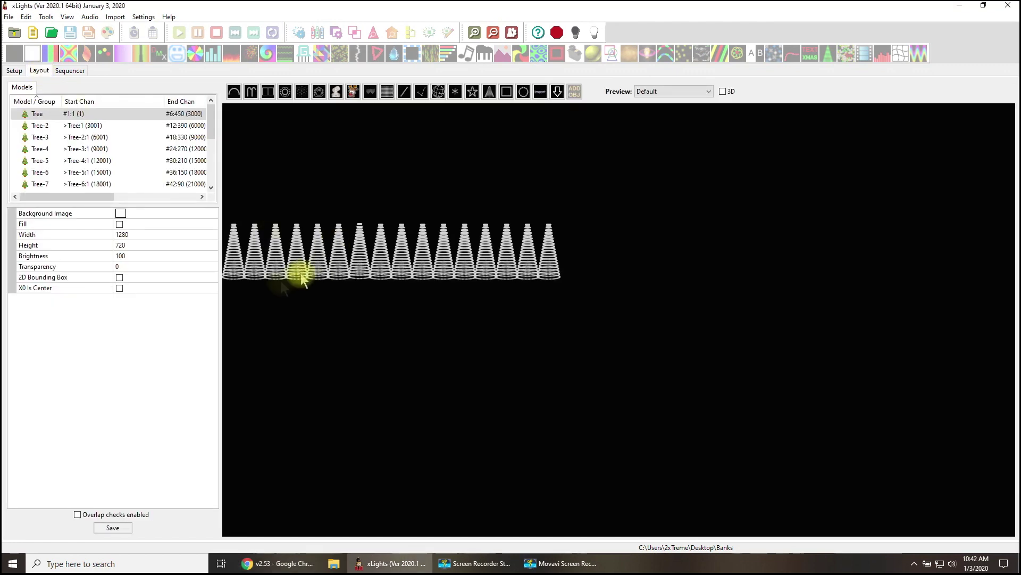
Check Tree to Tree-7 for 1000 nodes per string and chained start channels, then bring up the controller page
click(238, 271)
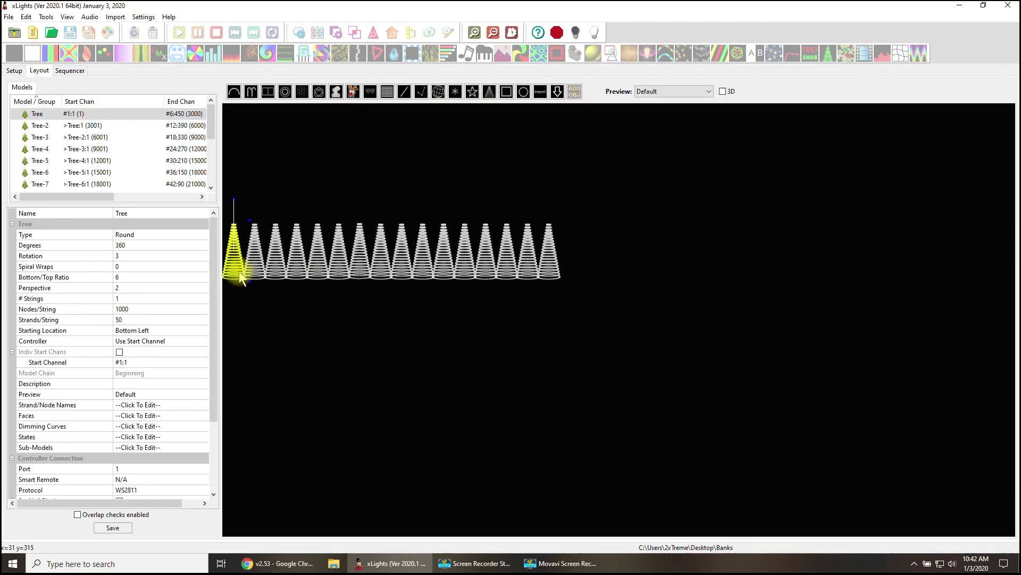
click(251, 275)
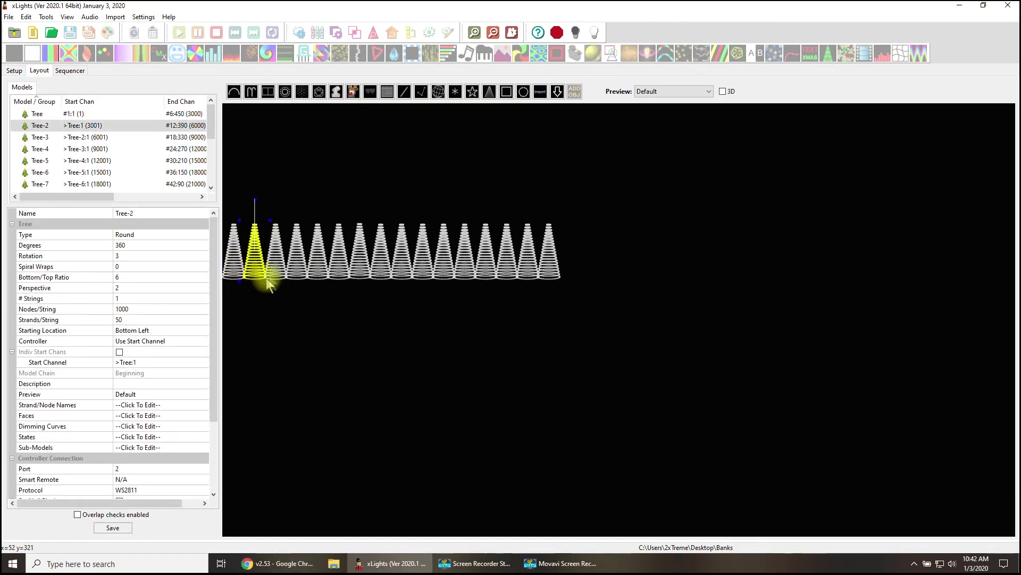
click(275, 273)
click(297, 272)
click(319, 272)
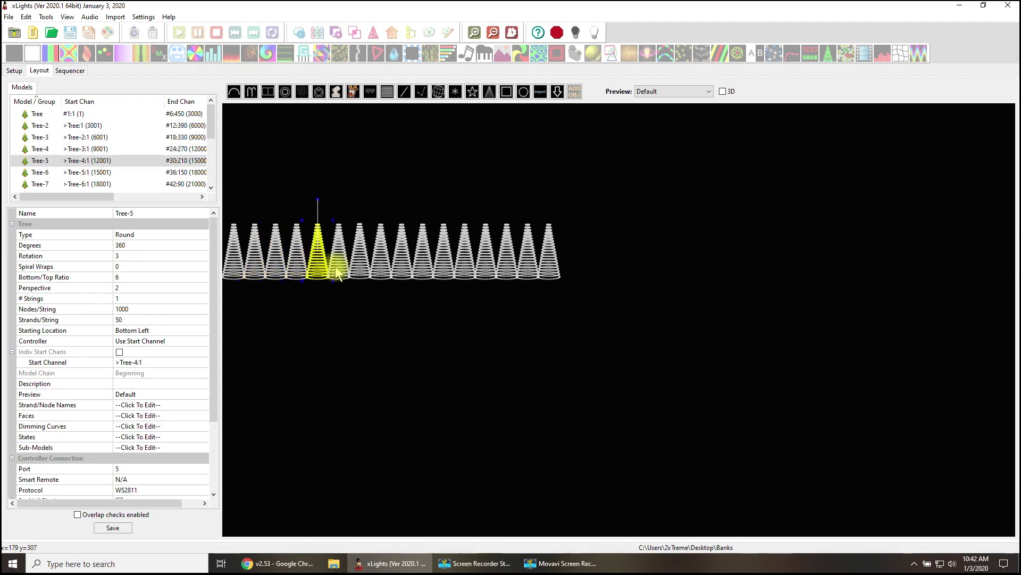
click(339, 271)
click(360, 271)
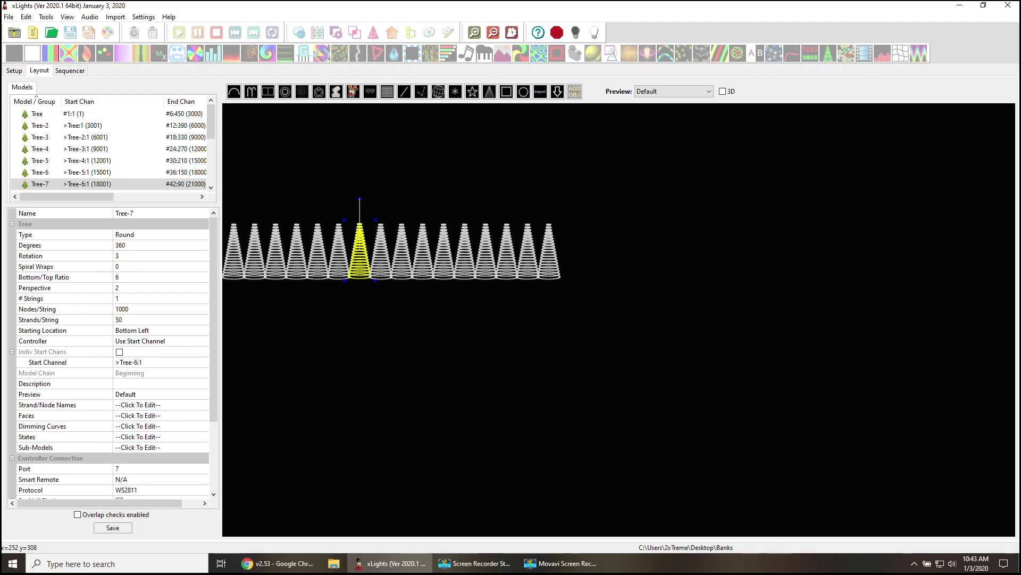
click(276, 563)
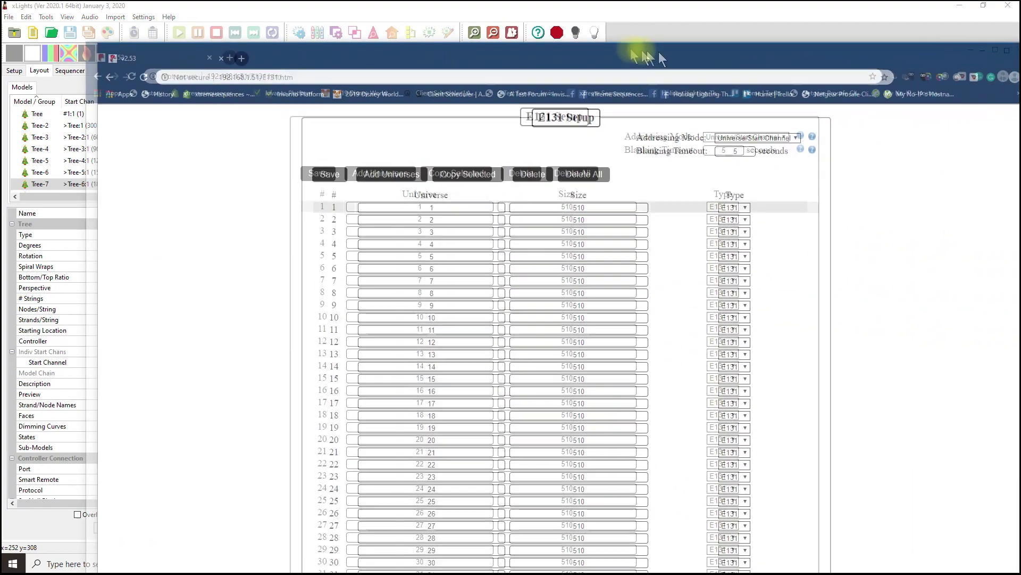
Show the Falcon String Ports page and scroll its table of ports 1–16 at 1000 pixels
drag(659, 53, 548, 36)
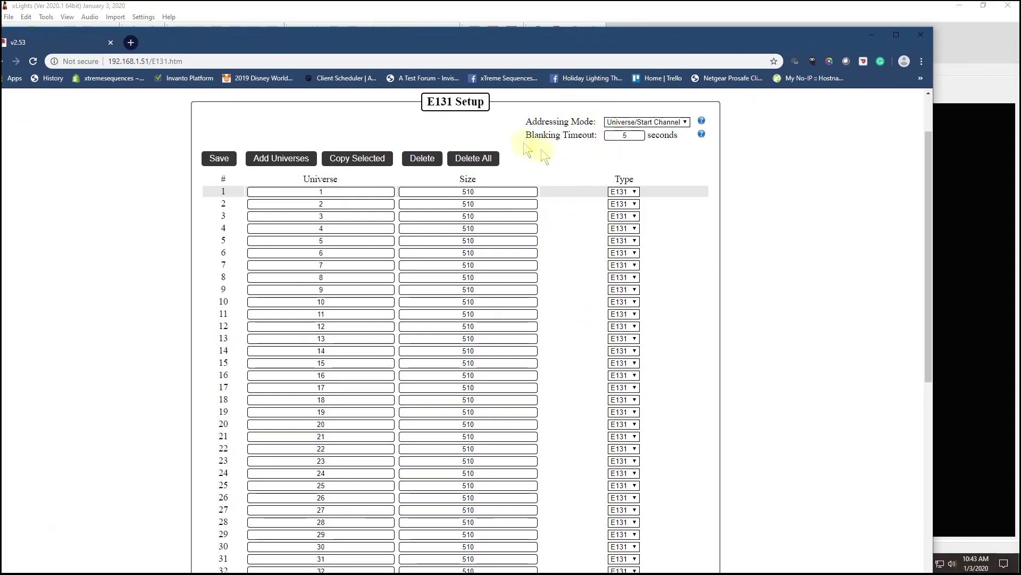
scroll(504, 218, up, 1)
scroll(505, 219, up, 1)
mouse_move(497, 155)
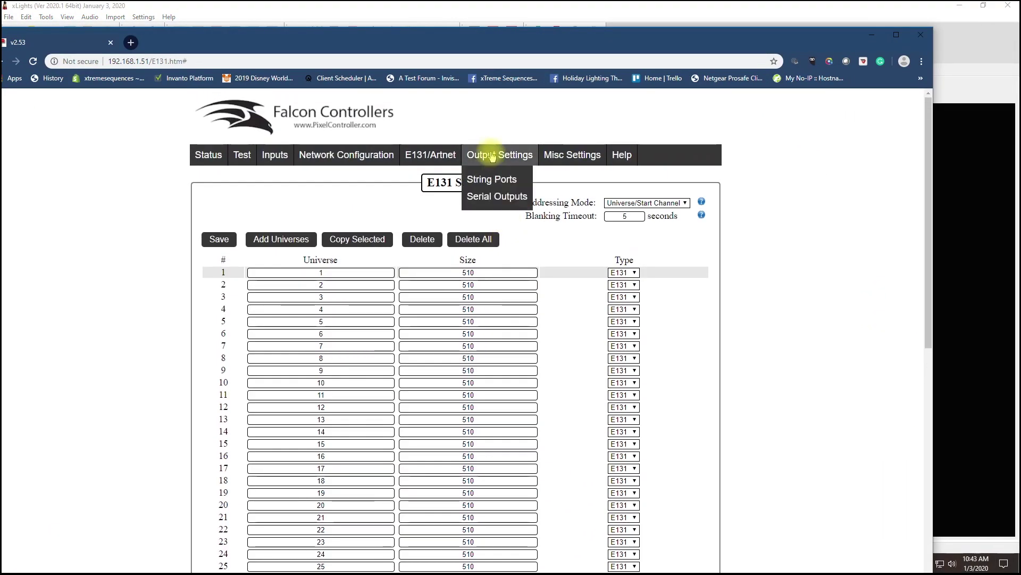
click(491, 184)
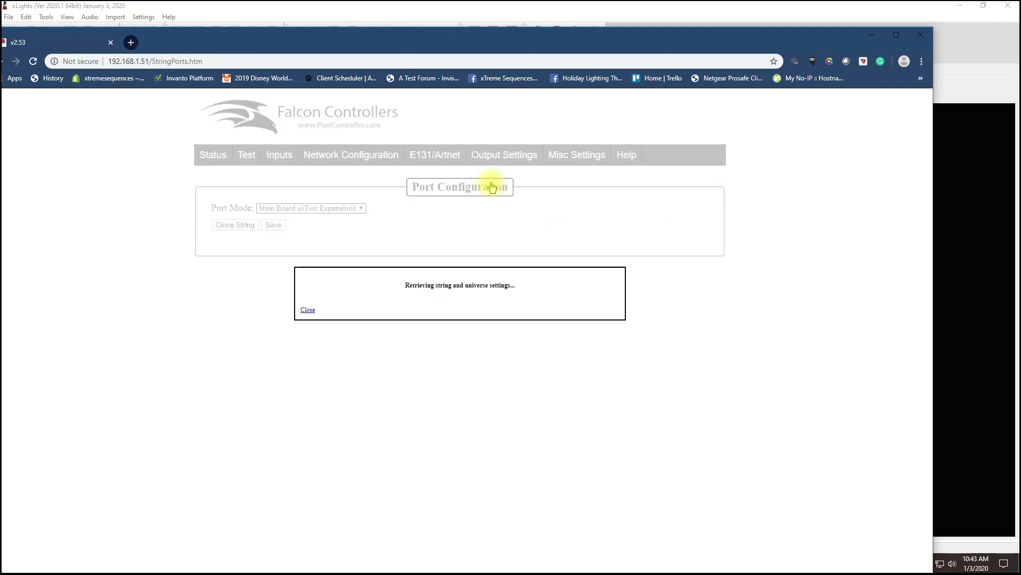
scroll(742, 280, down, 2)
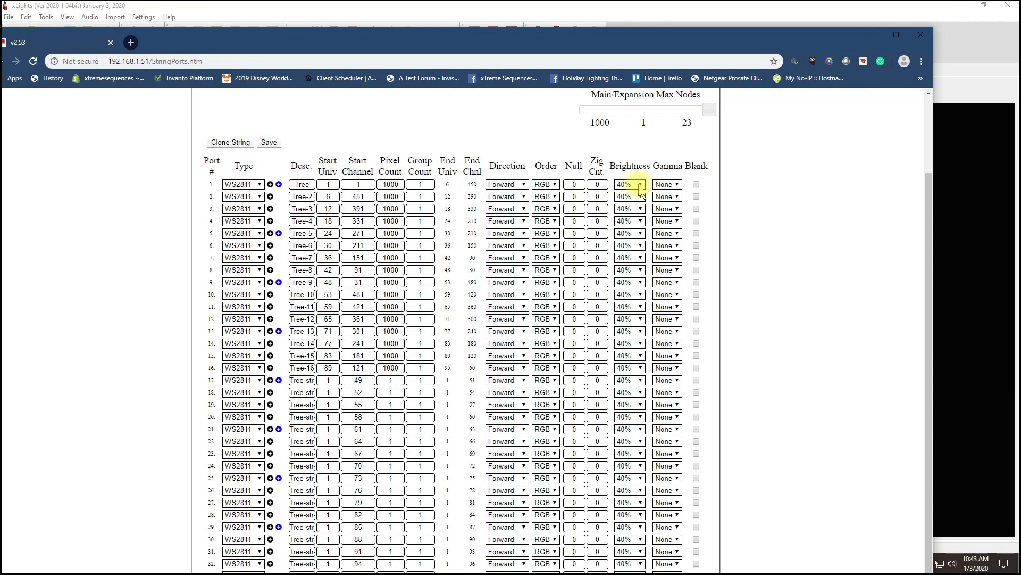
scroll(802, 296, up, 2)
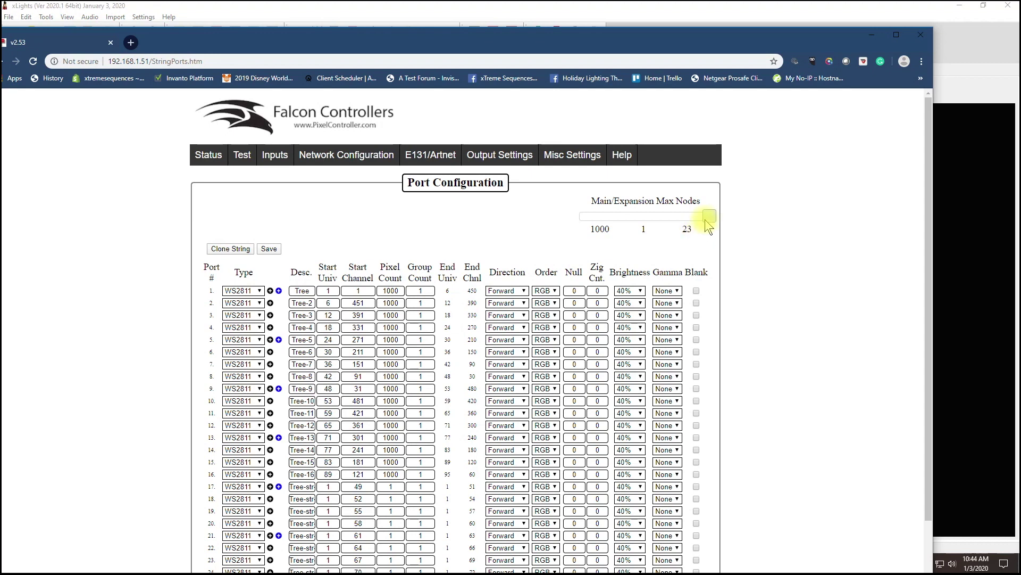
Shift the Main/Expansion max-node split to turn ports red, restore 1000, and move Chrome aside
mouse_move(706, 218)
mouse_down()
mouse_move(593, 225)
mouse_move(705, 227)
mouse_up()
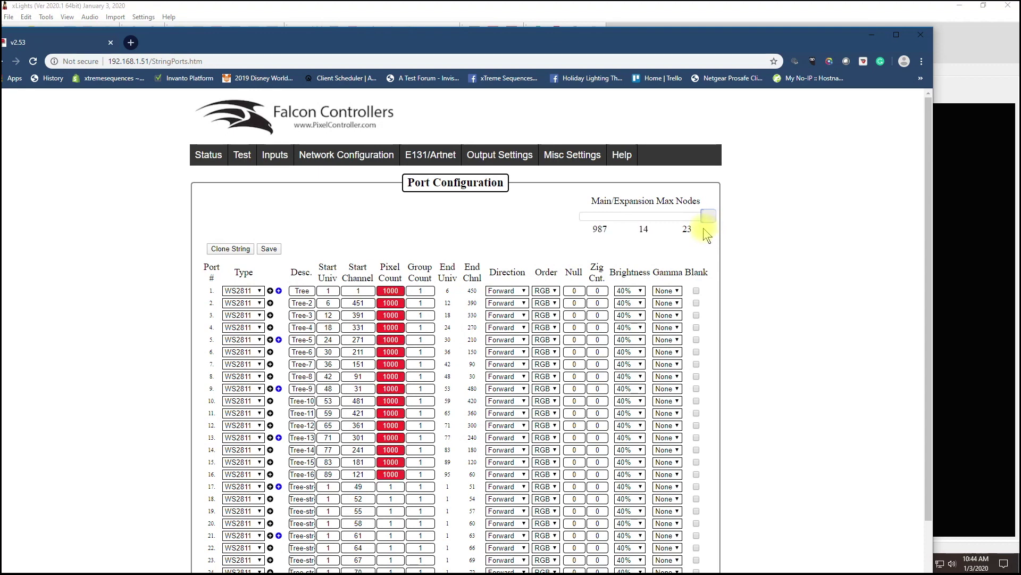
drag(704, 228, 706, 234)
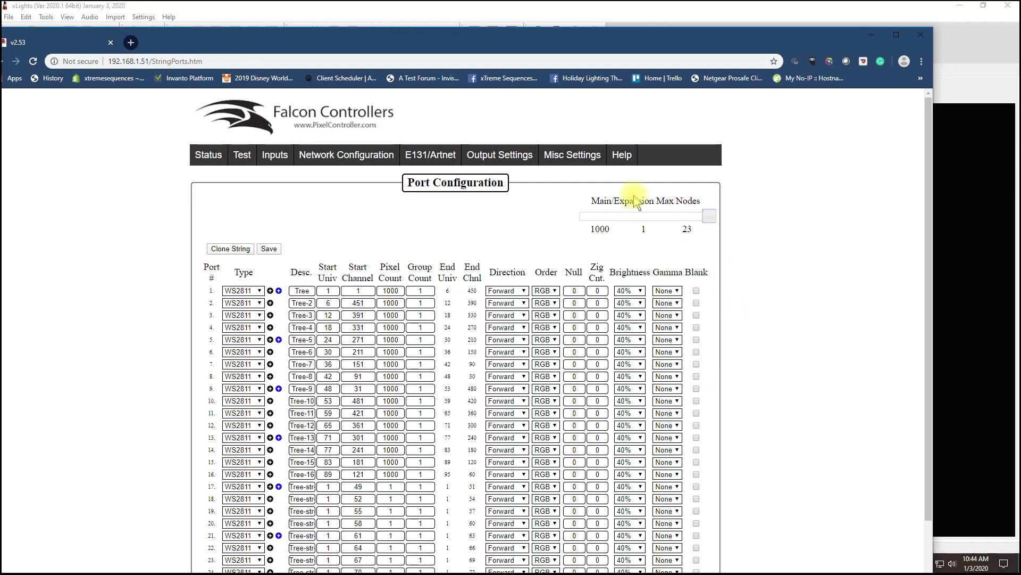
drag(426, 49, 738, 101)
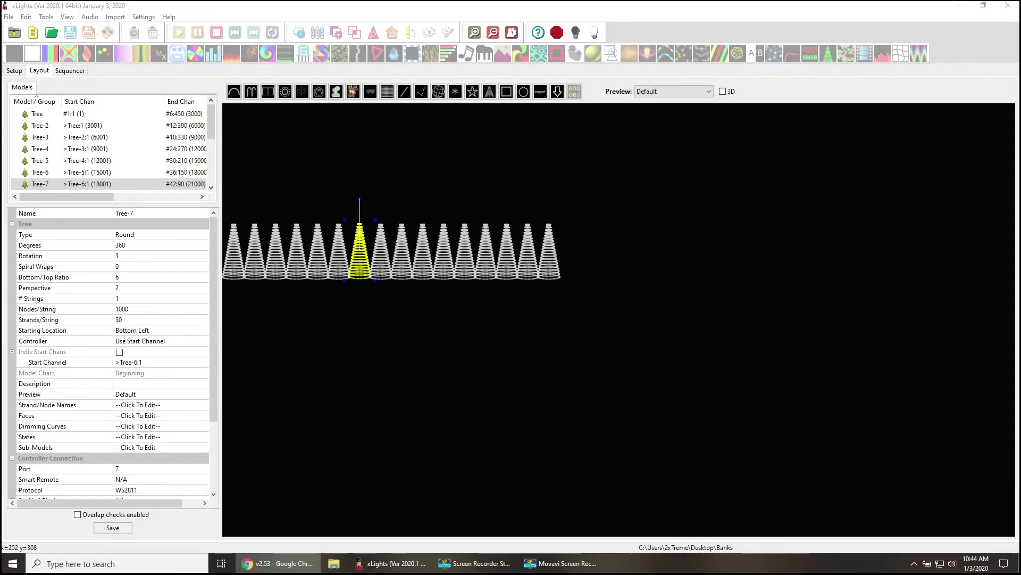
Set Tree-13 and Tree-14 to 800 nodes per string and save the layout
click(234, 250)
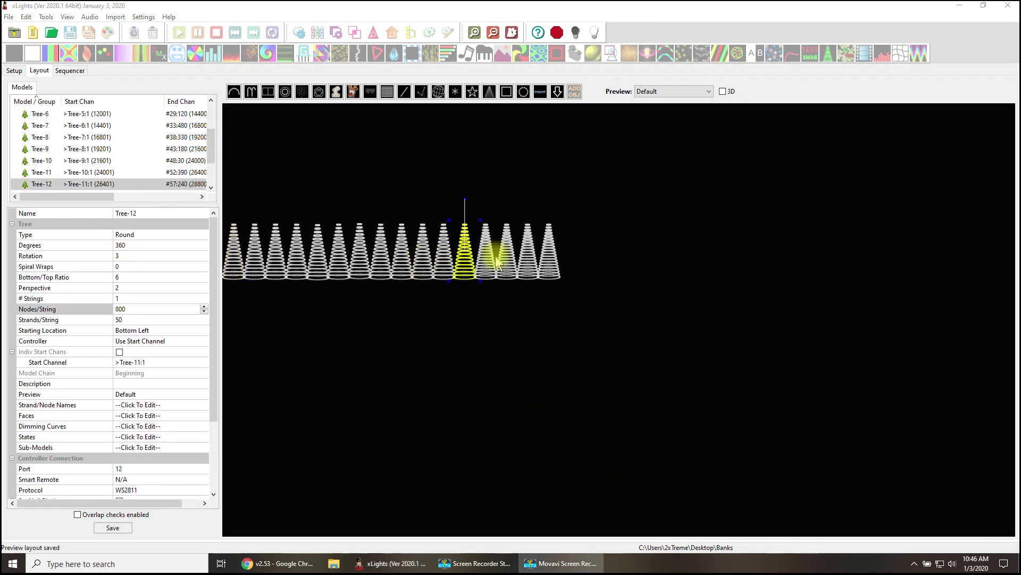
click(492, 272)
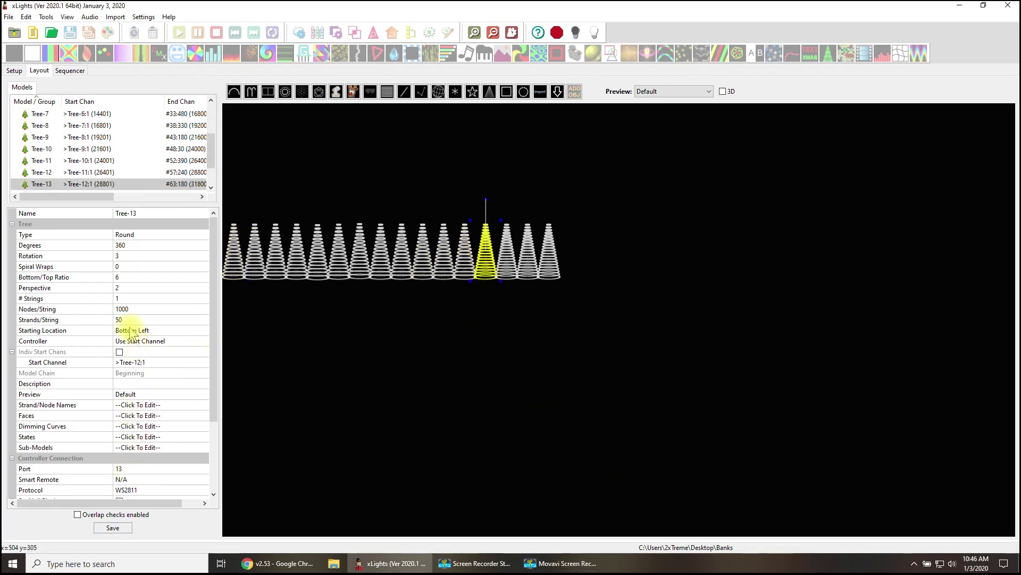
click(130, 298)
click(129, 309)
text(8)
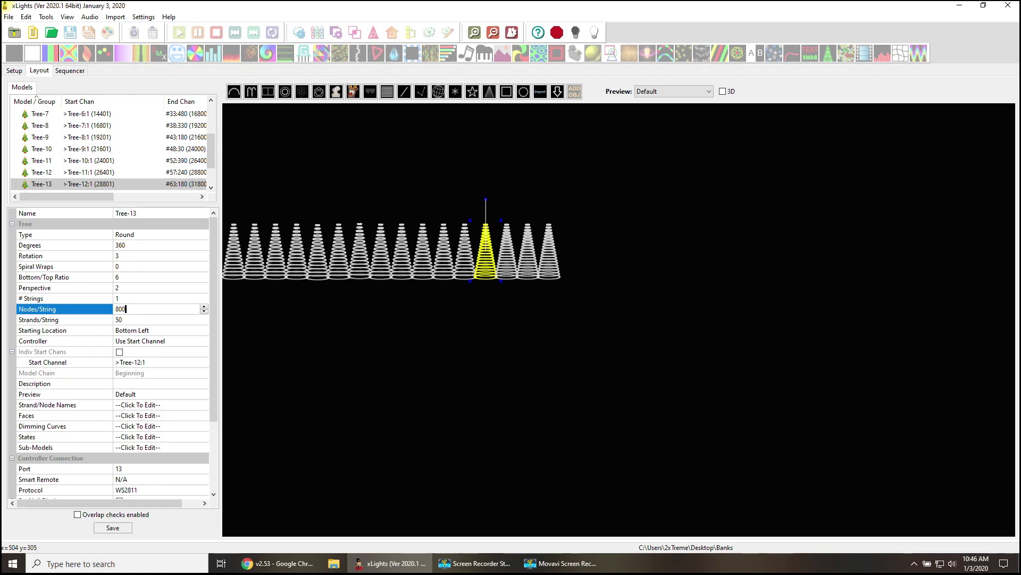
text(00)
click(113, 527)
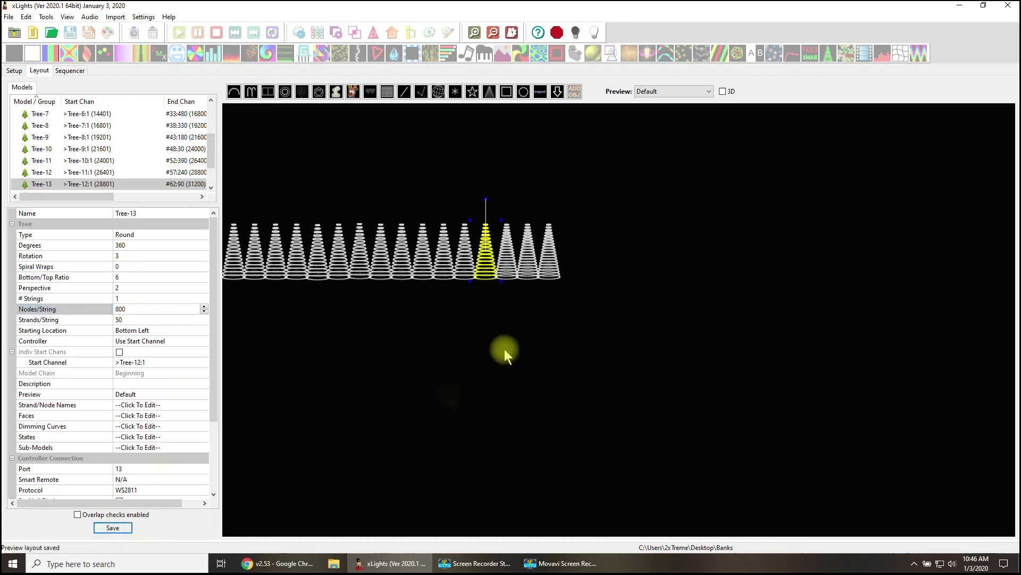
click(502, 270)
click(142, 309)
text(800)
click(117, 528)
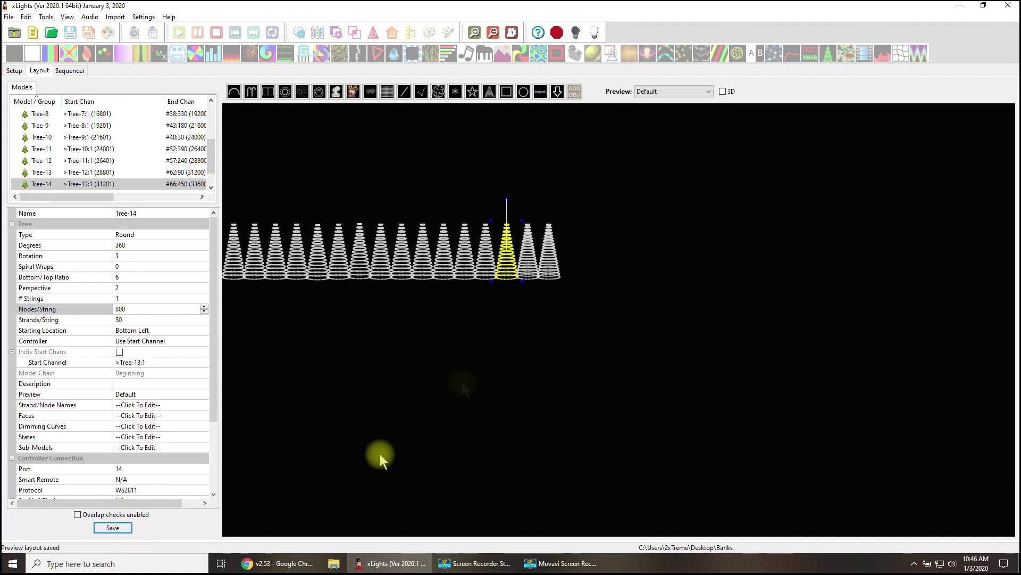
Set Tree-15 and Tree-16 to 800 nodes per string and save the layout
click(514, 260)
click(132, 309)
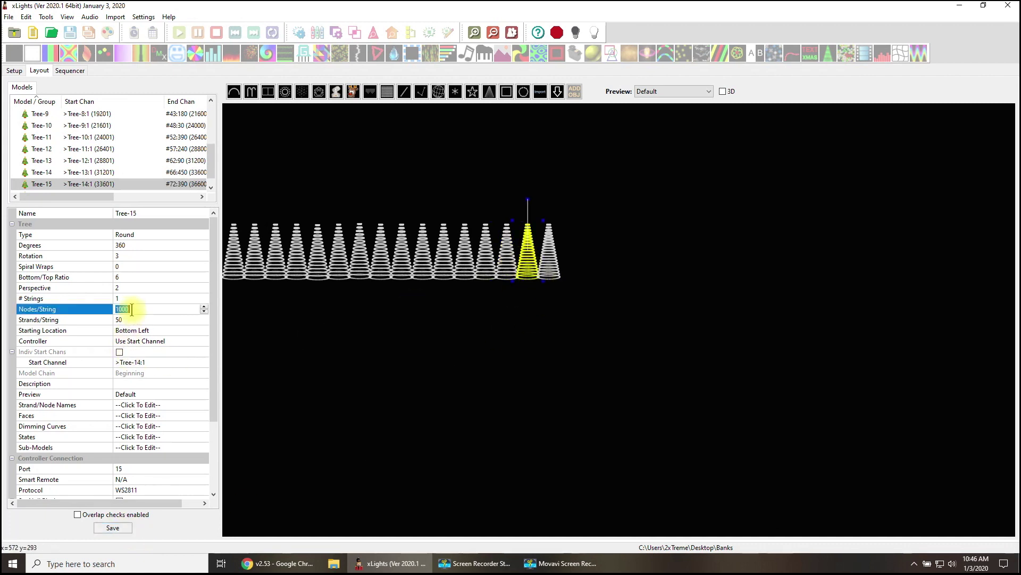
text(800)
click(112, 527)
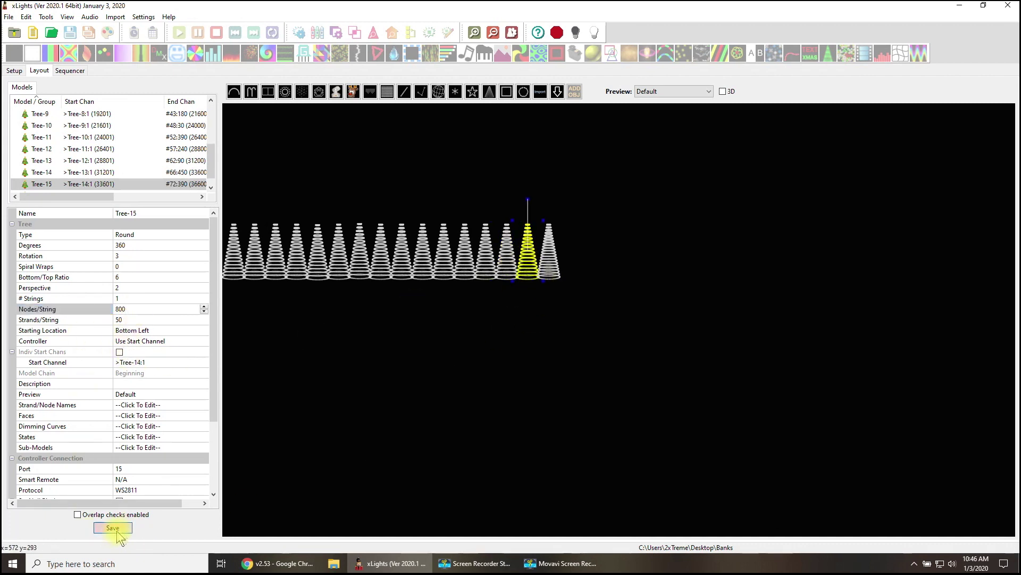
click(557, 240)
click(128, 309)
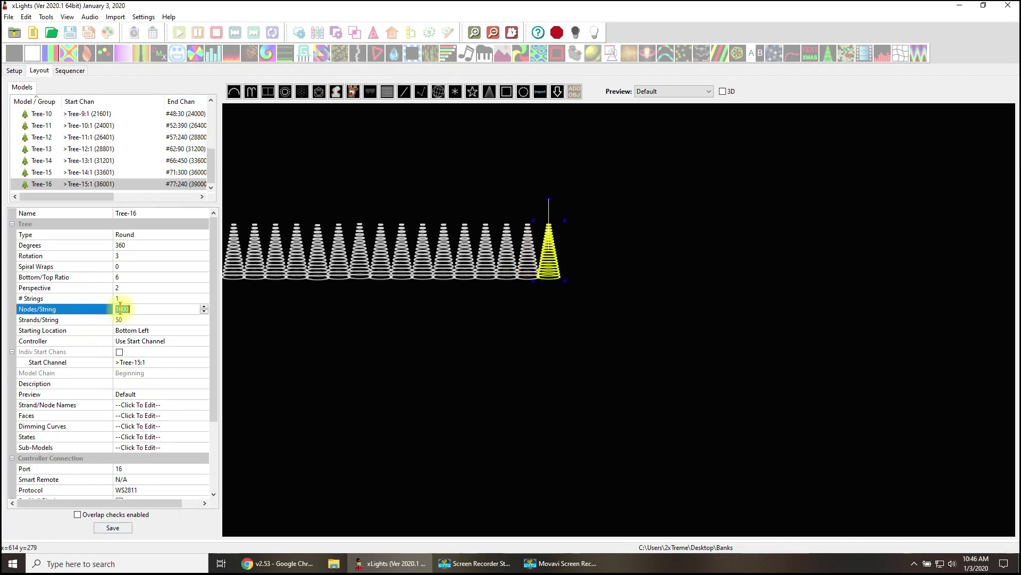
text(800)
click(113, 527)
Verify the node counts on Tree and Tree-2, then show the lighting networks setup
click(234, 263)
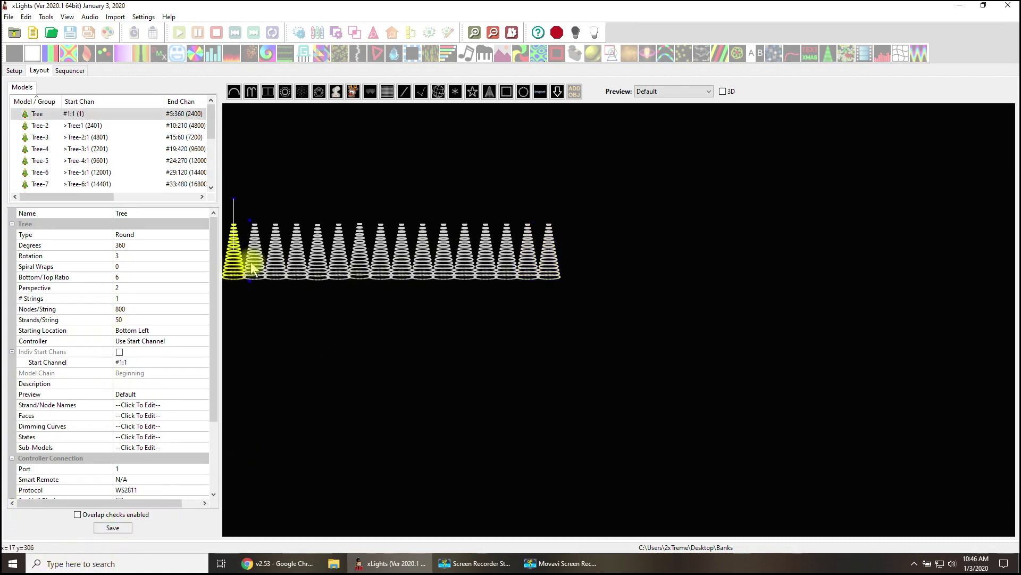
click(253, 269)
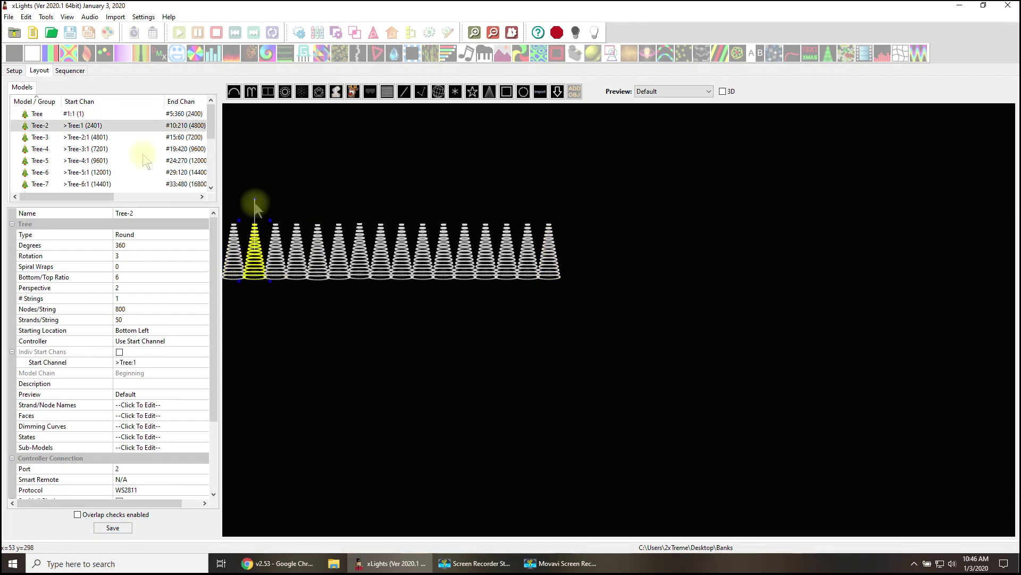
click(14, 70)
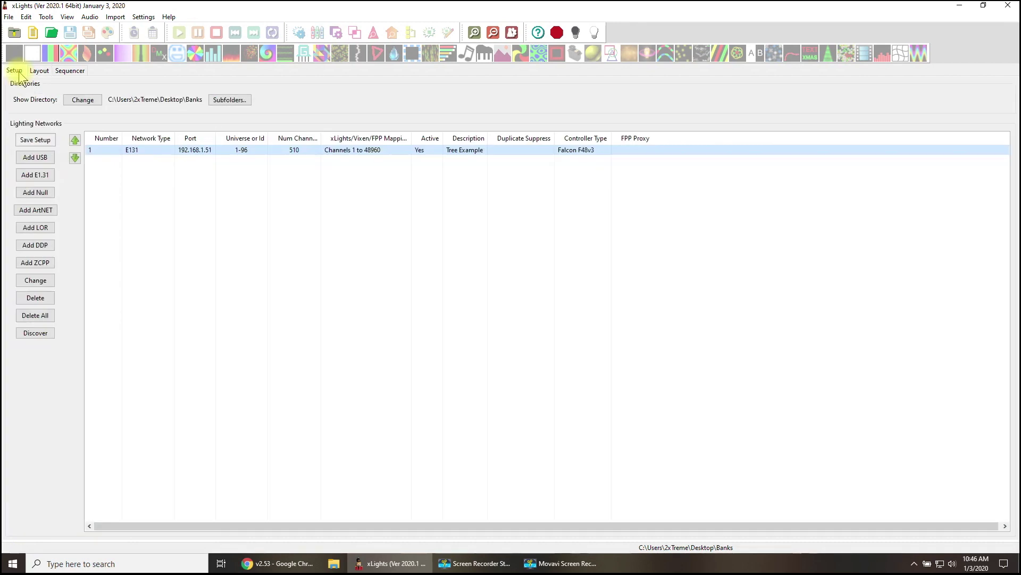
Upload the E131 network outputs to the Falcon F48v3, confirm, and switch back to Chrome
right_click(152, 151)
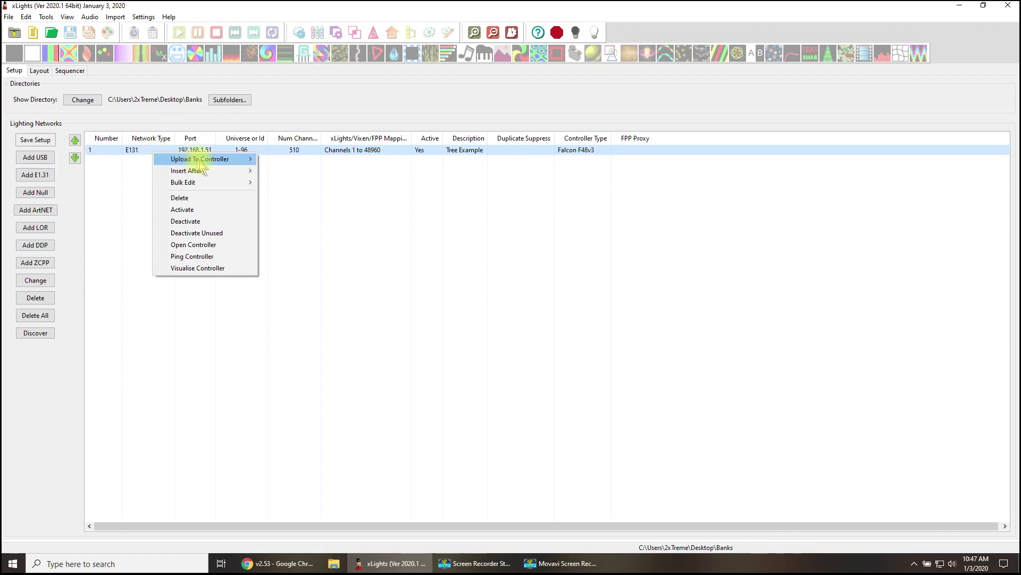
mouse_move(201, 161)
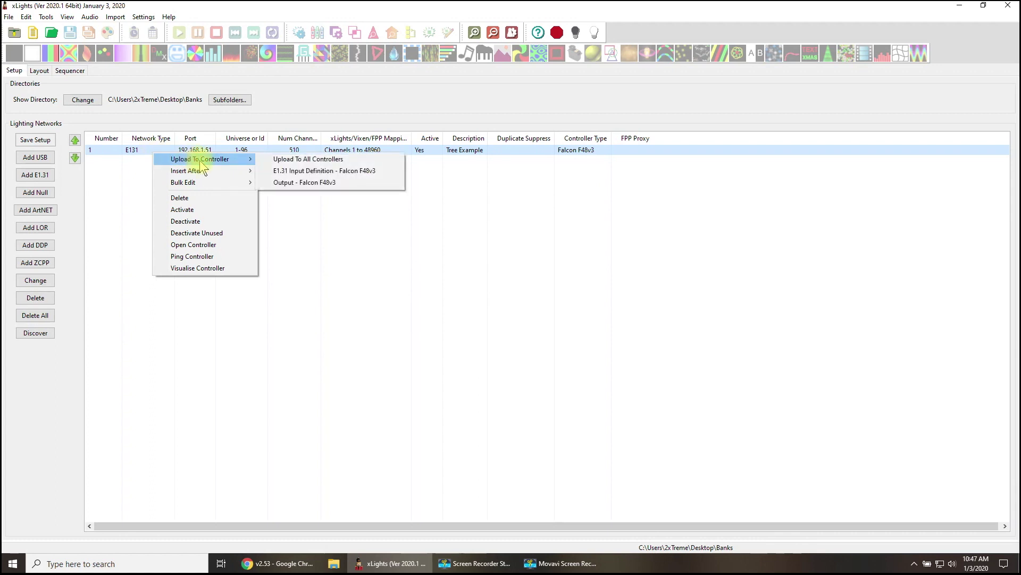
click(331, 183)
click(594, 284)
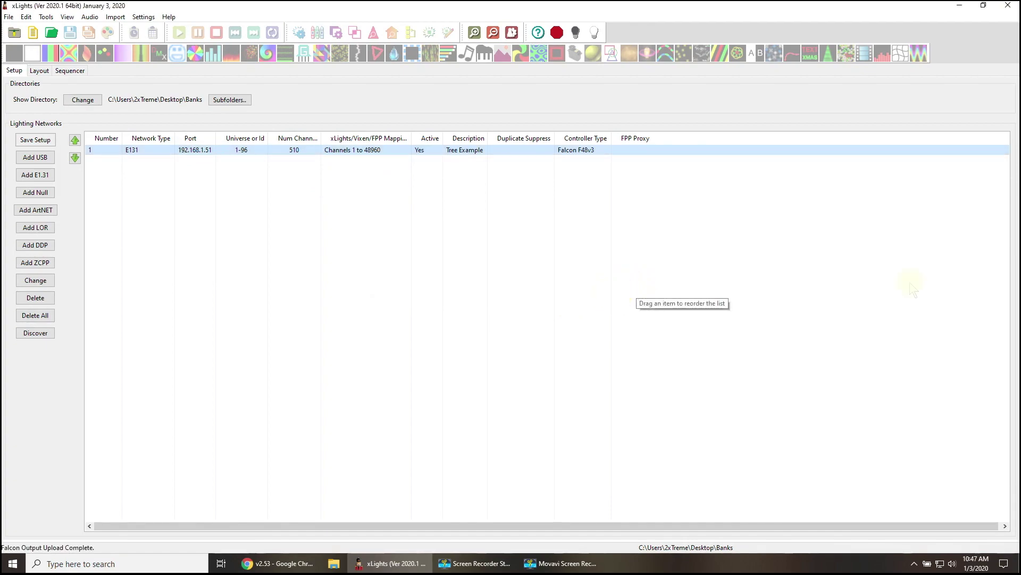
key(alt+Tab)
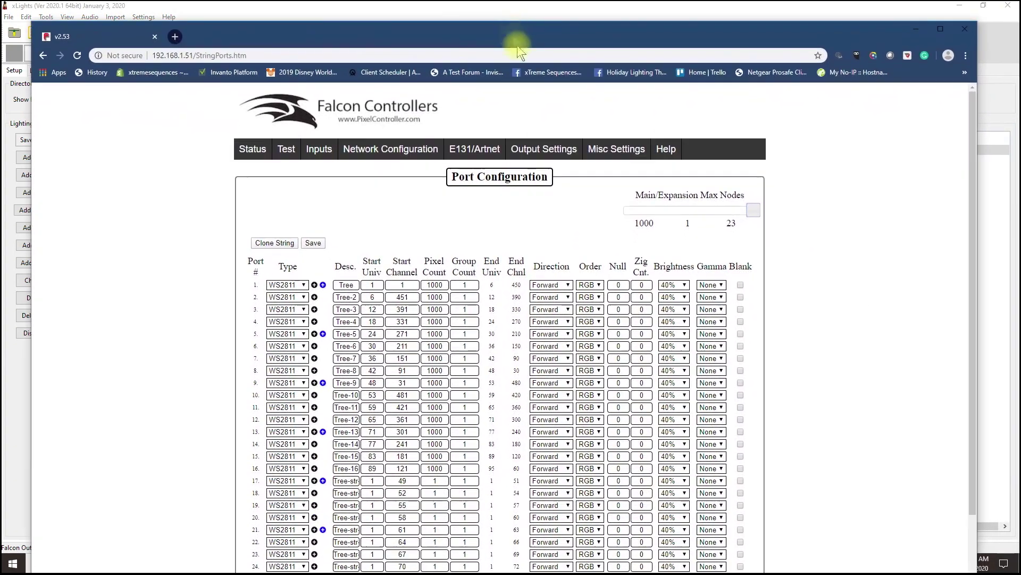
Reload String Ports to confirm all sixteen tree ports at 800 pixels, then shift the max-node split
mouse_move(564, 149)
click(536, 174)
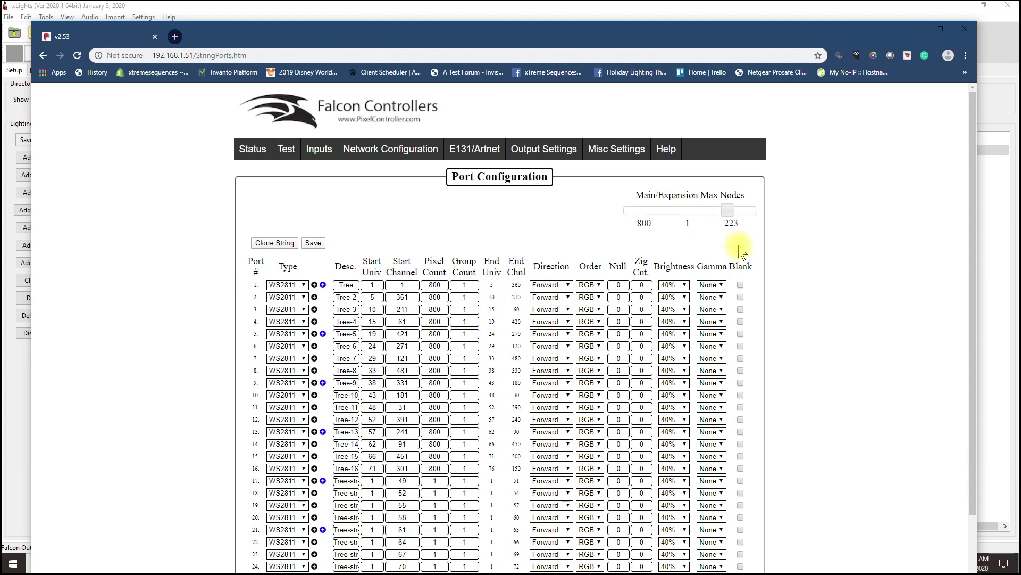
scroll(779, 340, down, 2)
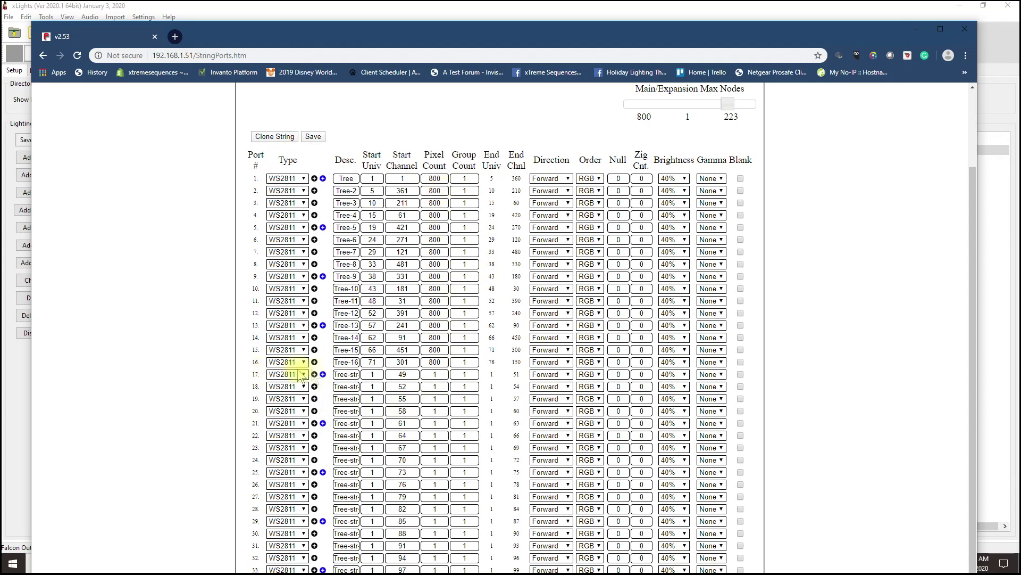
scroll(520, 381, up, 1)
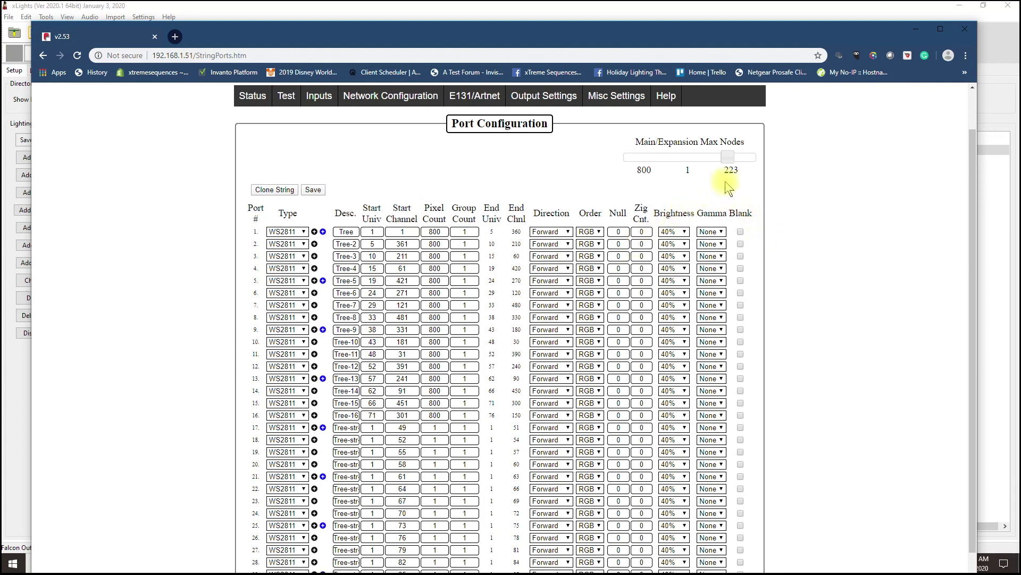
drag(728, 162, 747, 164)
Move the max-node split further, dropping the first bank below 800 so ports turn red
mouse_move(747, 164)
mouse_down()
mouse_move(760, 166)
mouse_move(732, 161)
mouse_up()
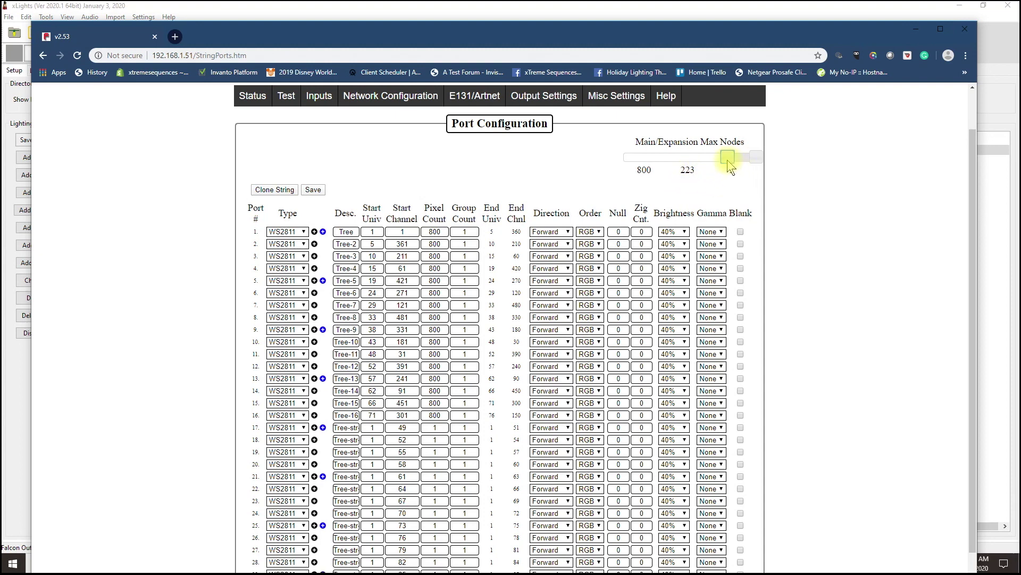
drag(730, 166, 732, 167)
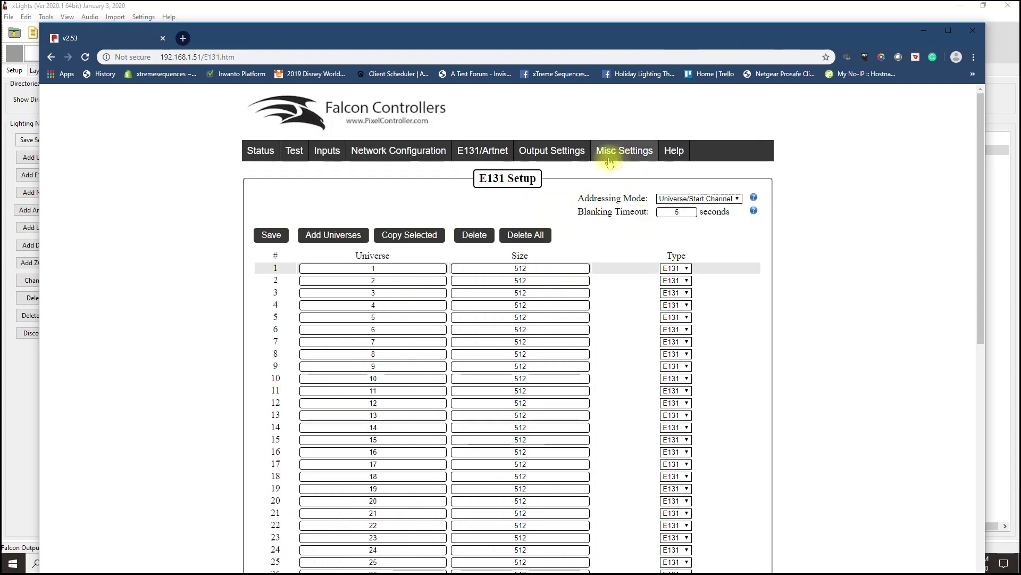
Reopen String Ports and review the 16 tree ports at 800 pixels with the 800/1/223 max-node split
mouse_move(561, 153)
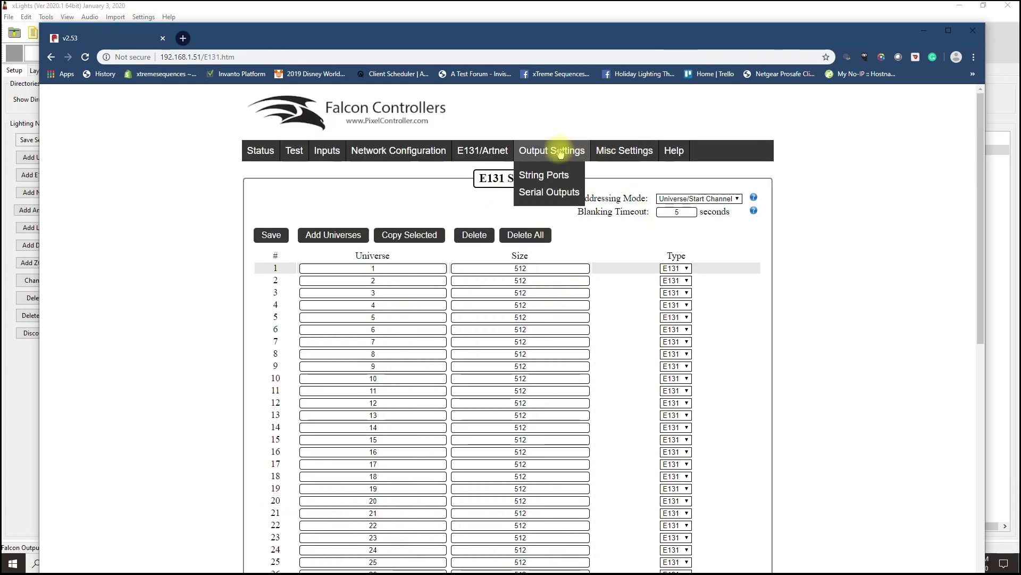
click(546, 174)
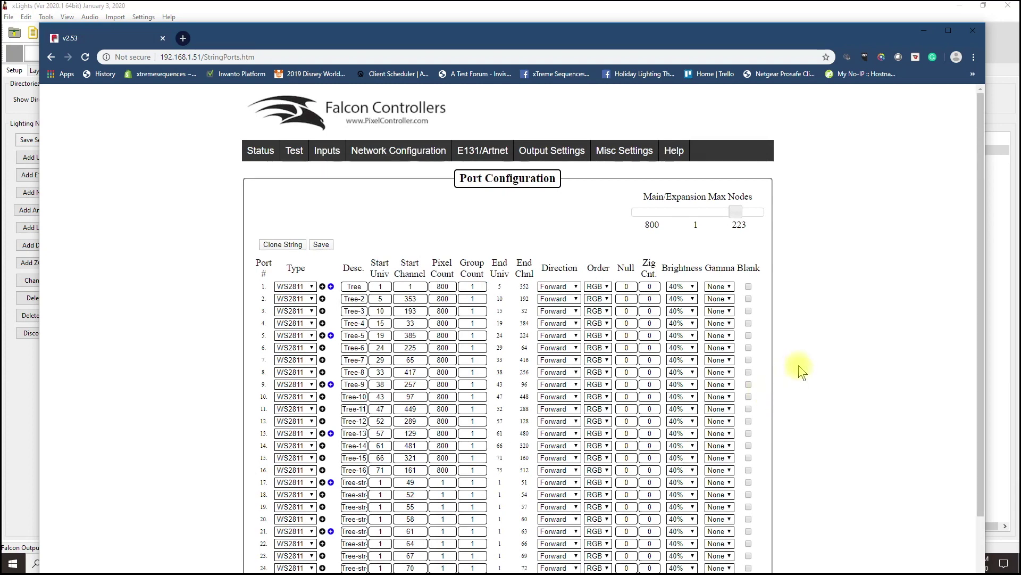
scroll(802, 371, down, 2)
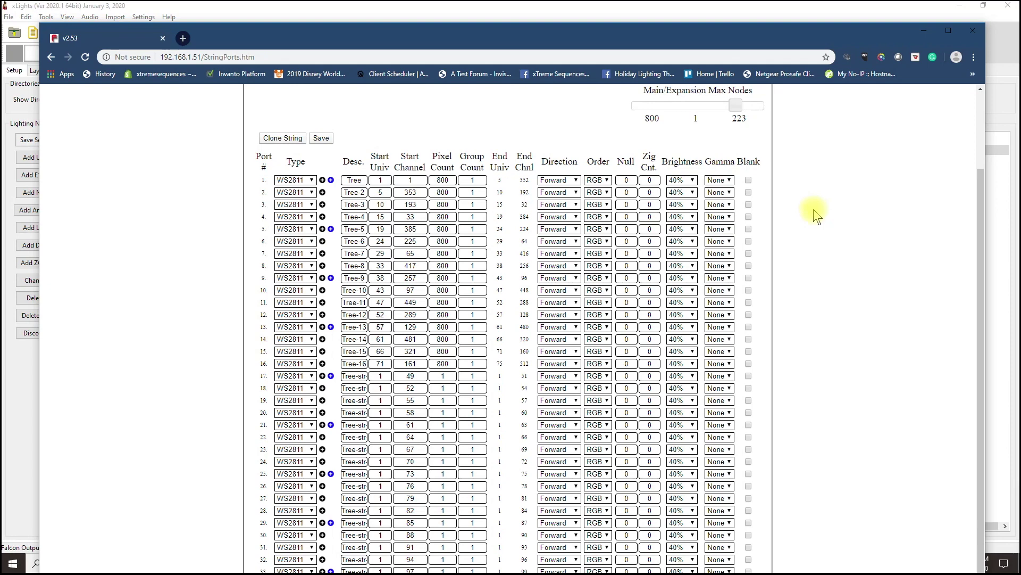
scroll(825, 262, up, 1)
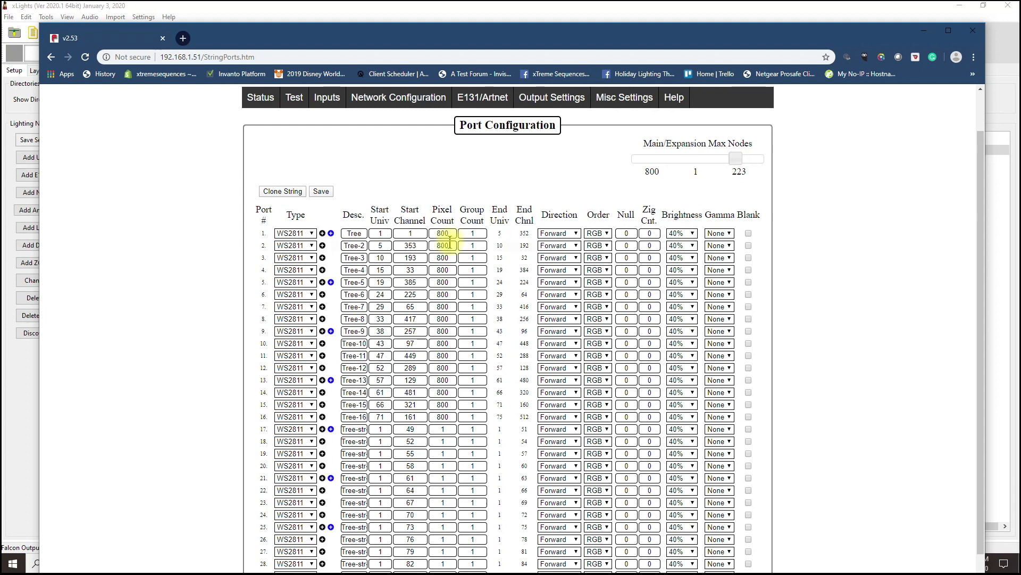
Confirm Tree-2 through Tree-7 read 800 pixels, then set the max-node bank split to 801/1/222
click(450, 245)
click(450, 258)
click(450, 270)
click(450, 282)
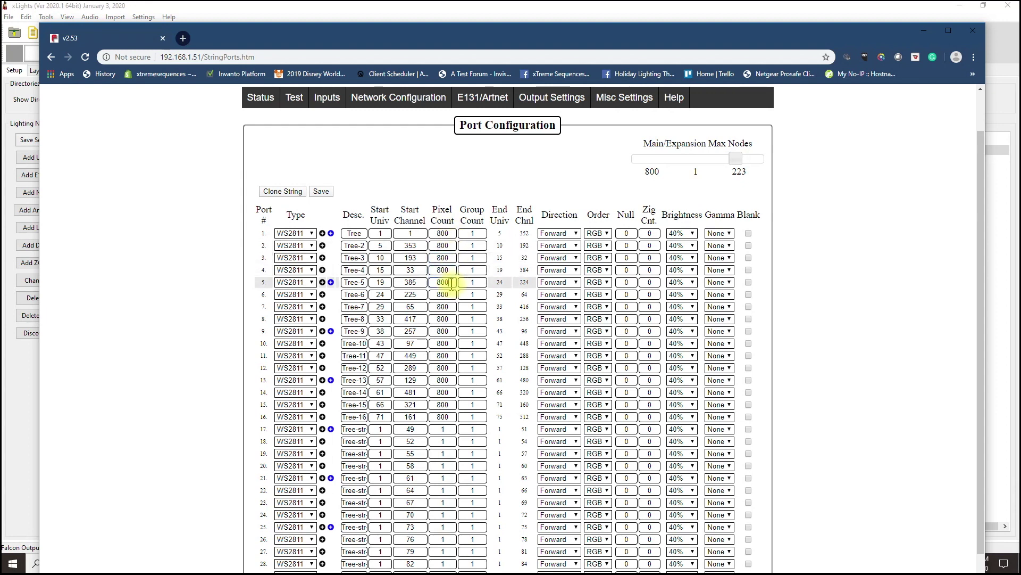
click(451, 295)
click(452, 307)
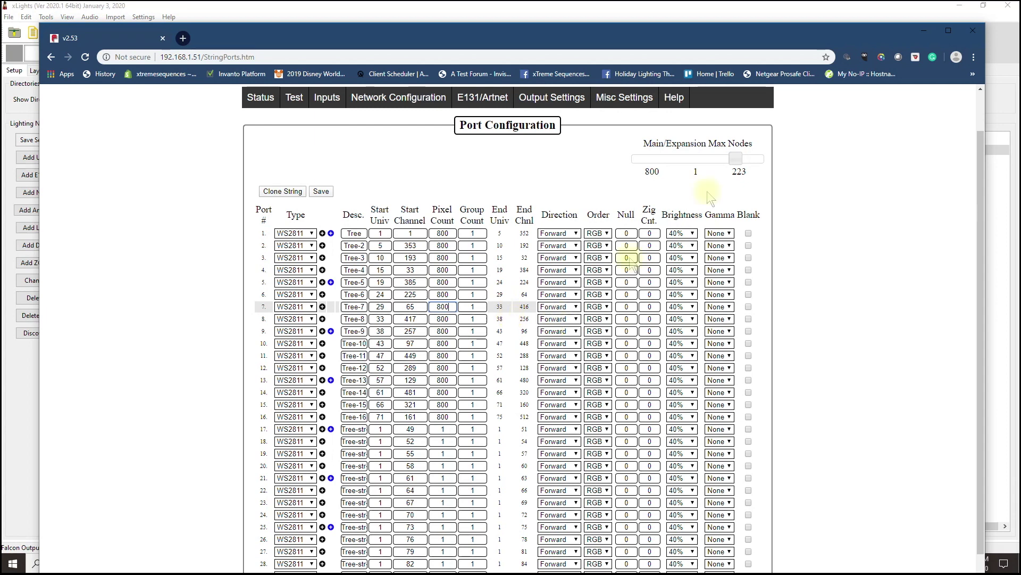
click(737, 160)
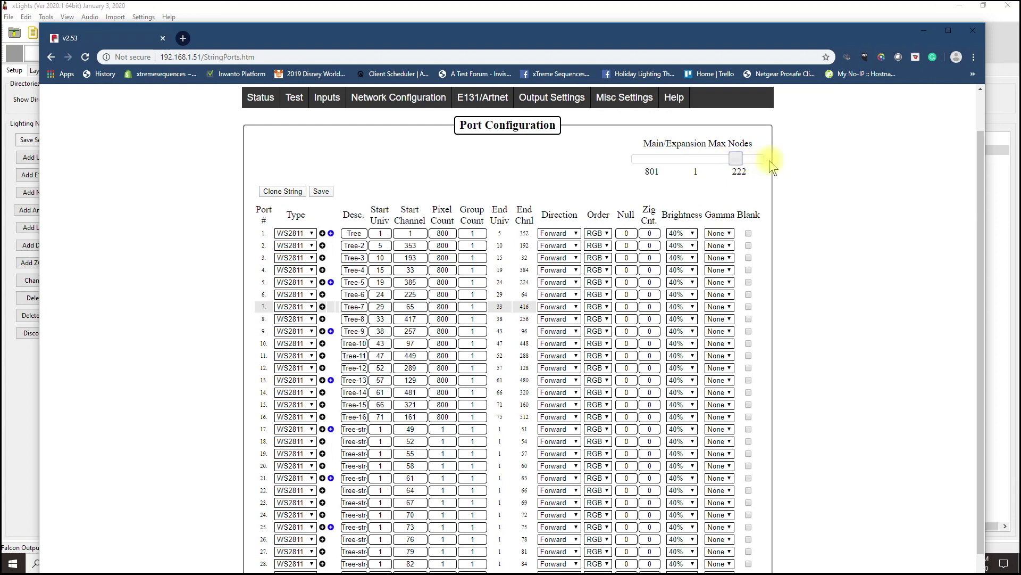
mouse_move(735, 159)
mouse_down()
mouse_move(723, 160)
mouse_move(743, 161)
mouse_up()
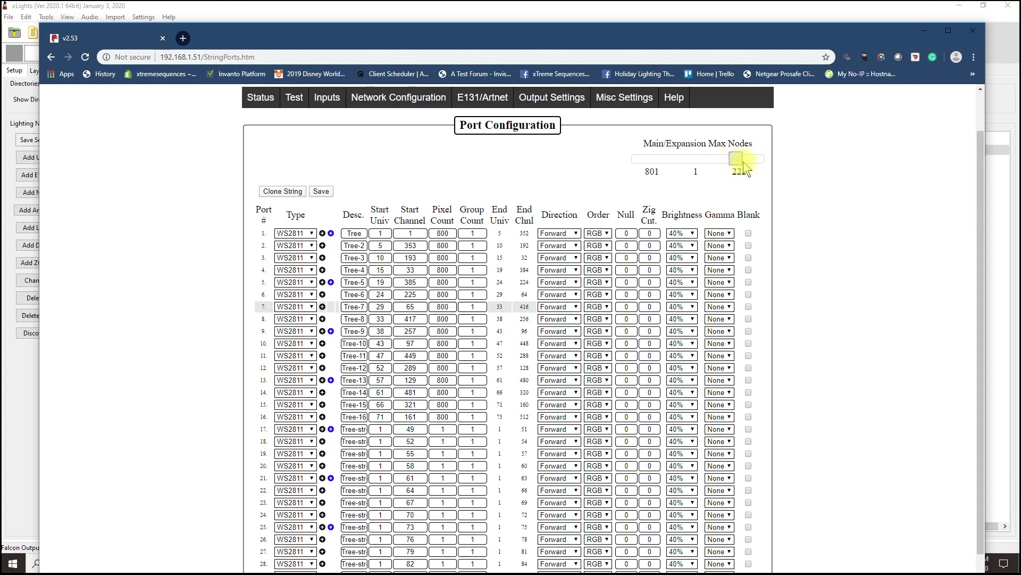